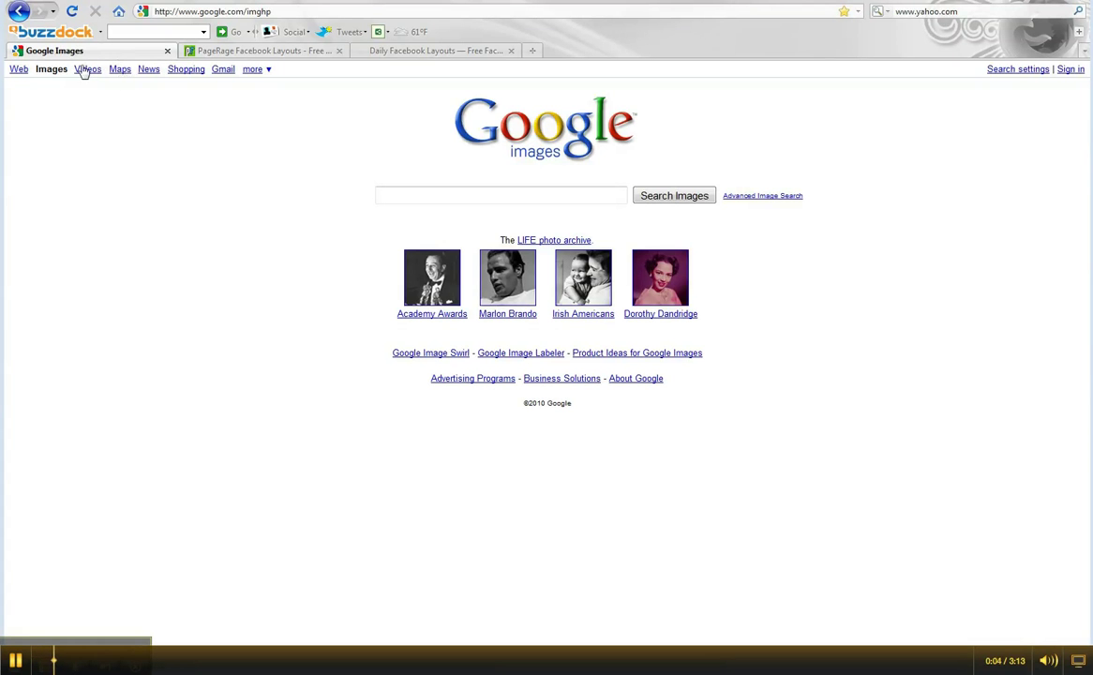
Search Google Images for "Kick ass".
{"action": "left_click", "coordinate": [459, 191]}
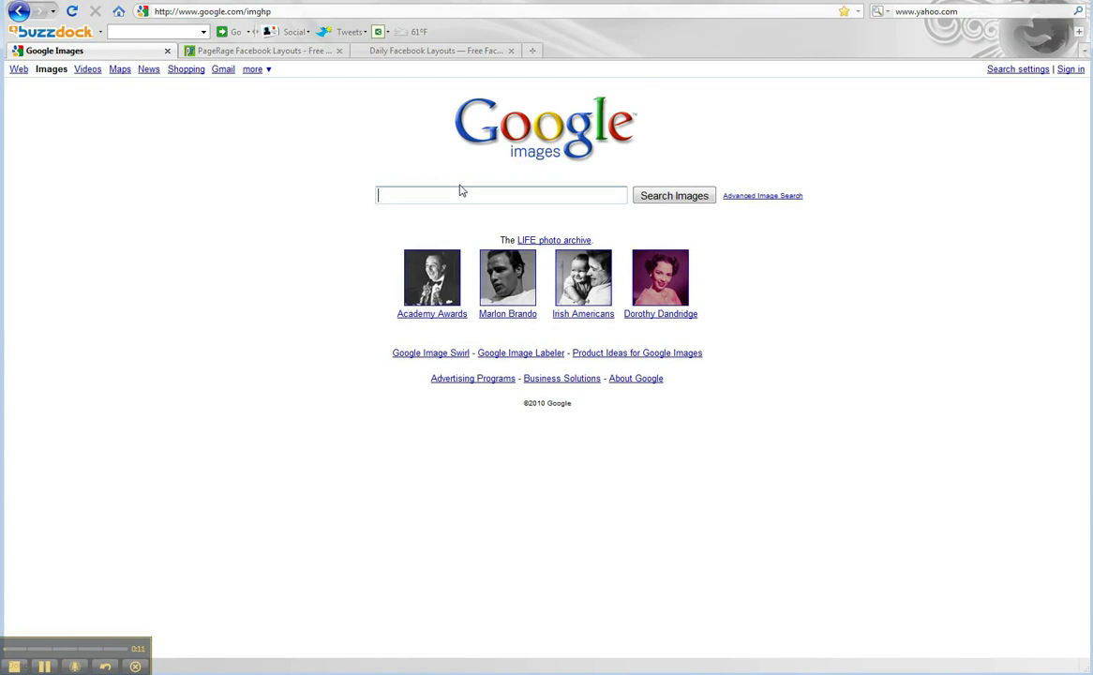
{"action": "type", "text": "Kick ass"}
{"action": "key", "text": "Return"}
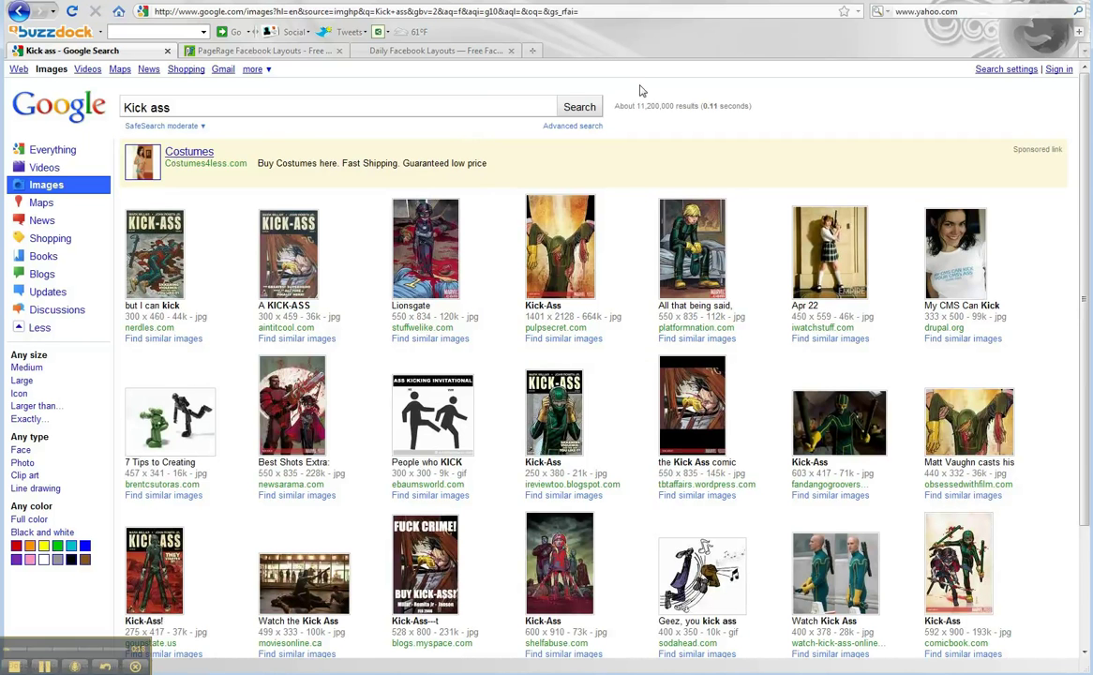
Open Advanced Image Search for the query and examine the available aspect ratio and size options.
{"action": "left_click", "coordinate": [573, 125]}
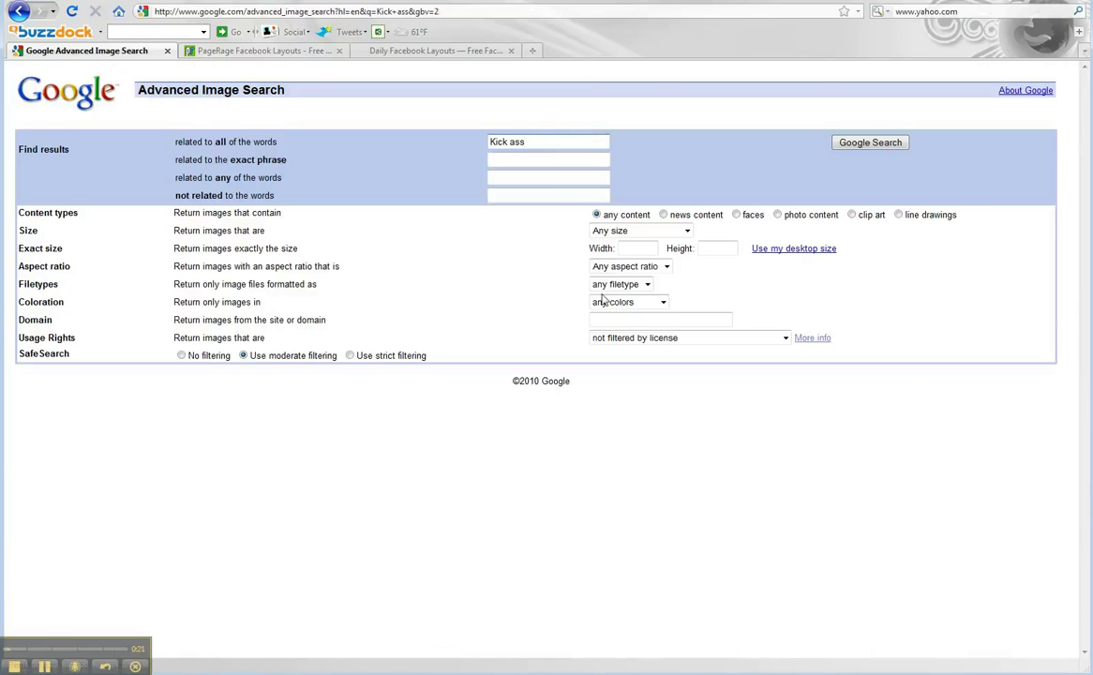
{"action": "left_click", "coordinate": [666, 267]}
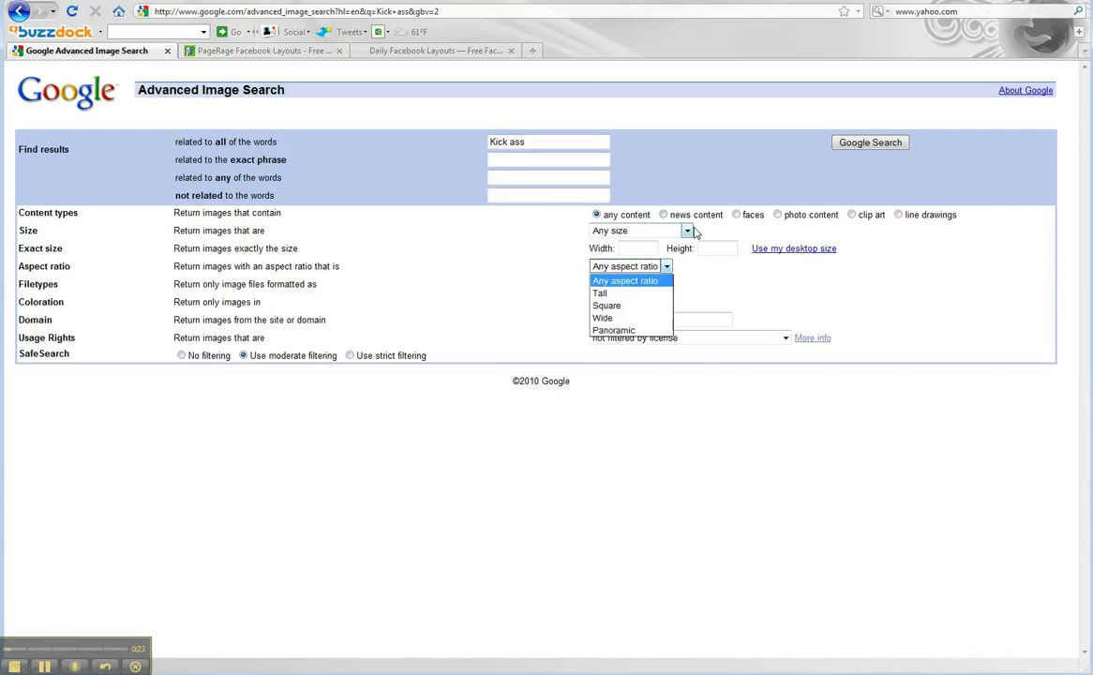
{"action": "left_click", "coordinate": [687, 230]}
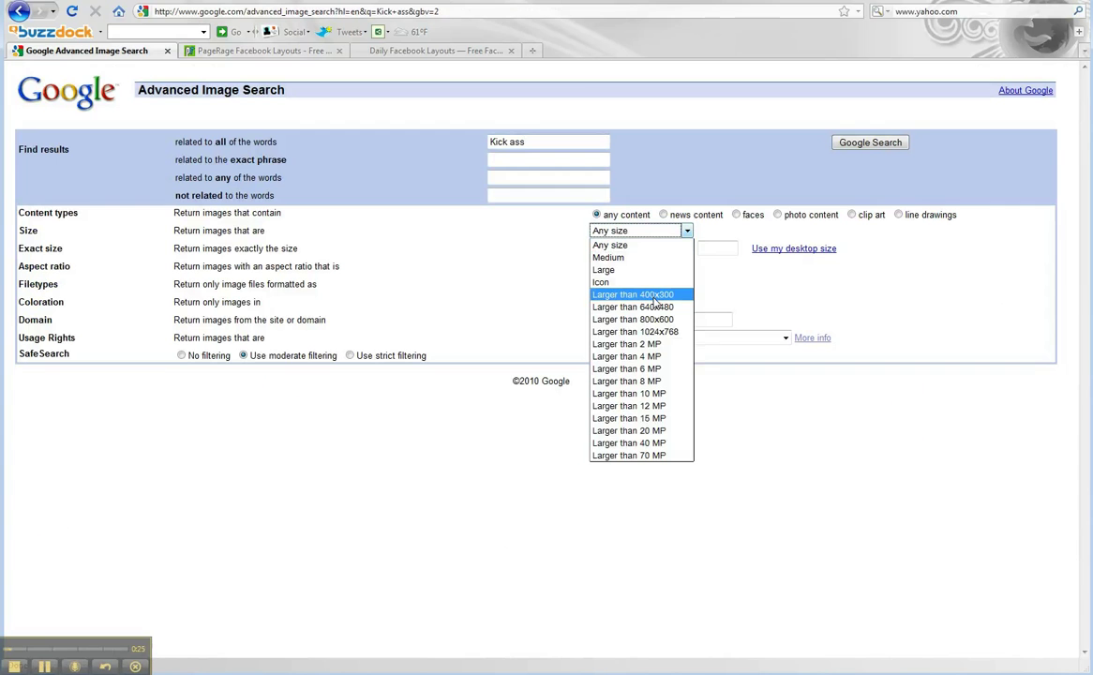
{"action": "left_click", "coordinate": [759, 290]}
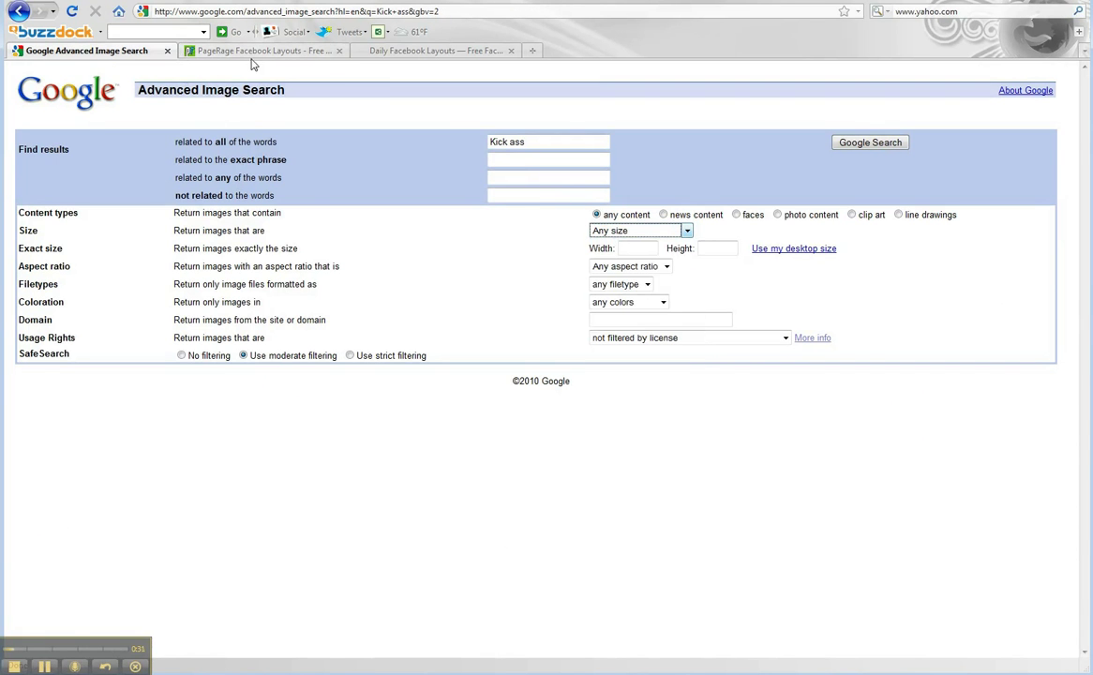
Switch to the PageRage site and open its Create Your Own Layout editor.
{"action": "left_click", "coordinate": [292, 54]}
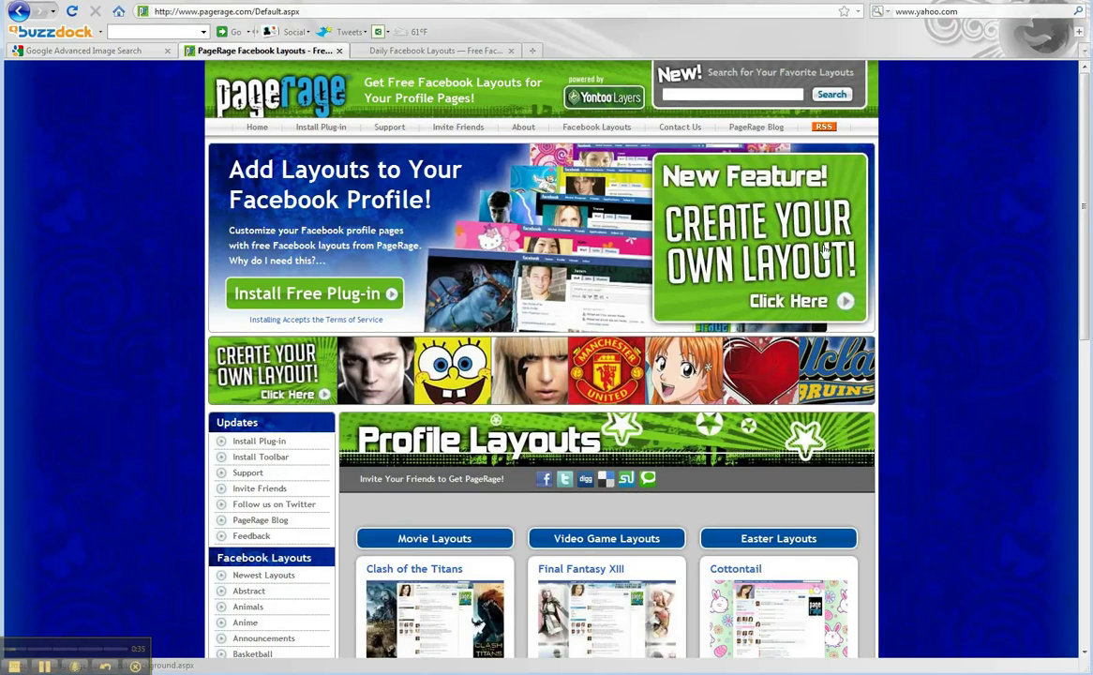
{"action": "left_click", "coordinate": [750, 230]}
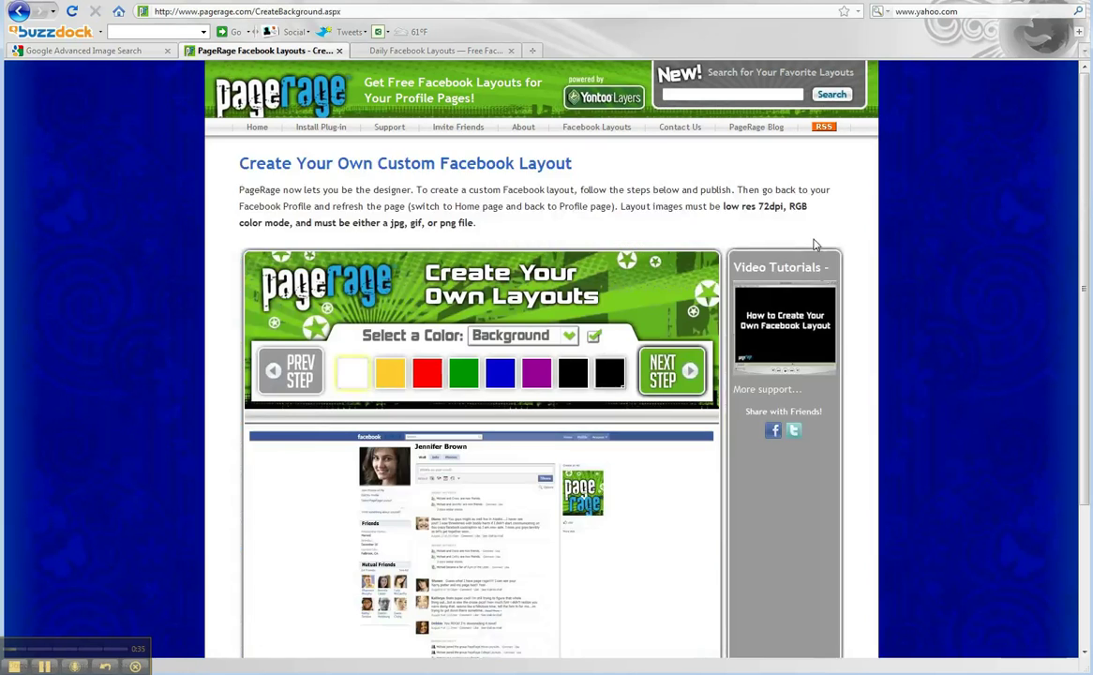
{"action": "scroll", "coordinate": [728, 249], "scroll_direction": "down", "scroll_amount": 3}
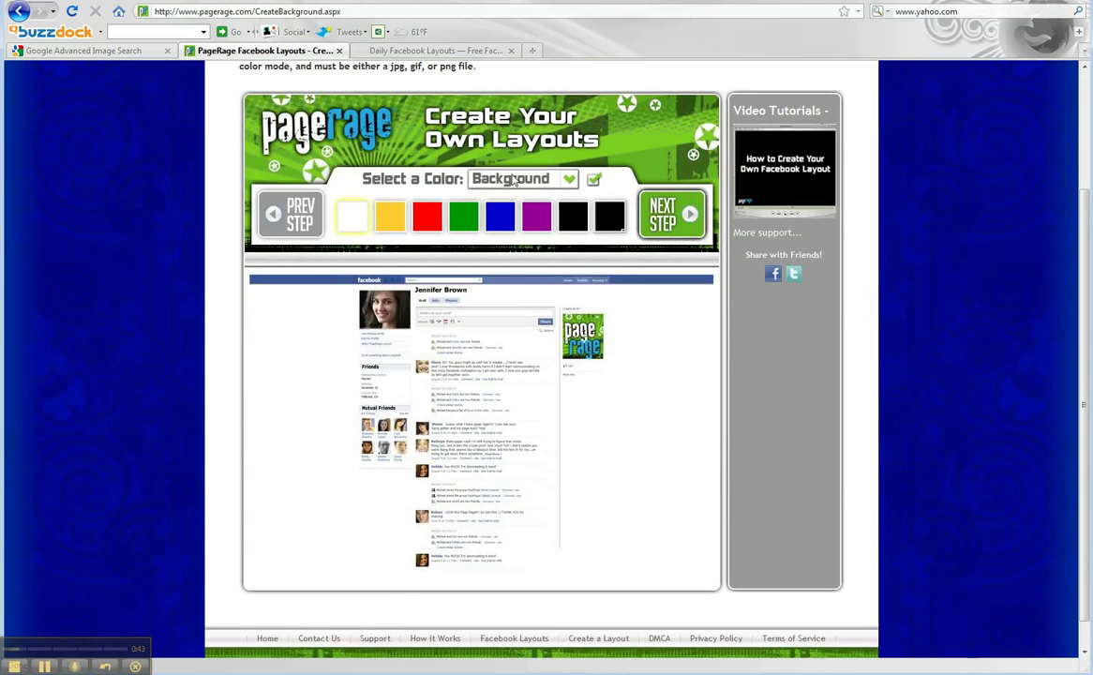
Try a purple title bar colour, and set the Title Bar to a custom blue-violet.
{"action": "left_click", "coordinate": [473, 178]}
{"action": "left_click", "coordinate": [511, 196]}
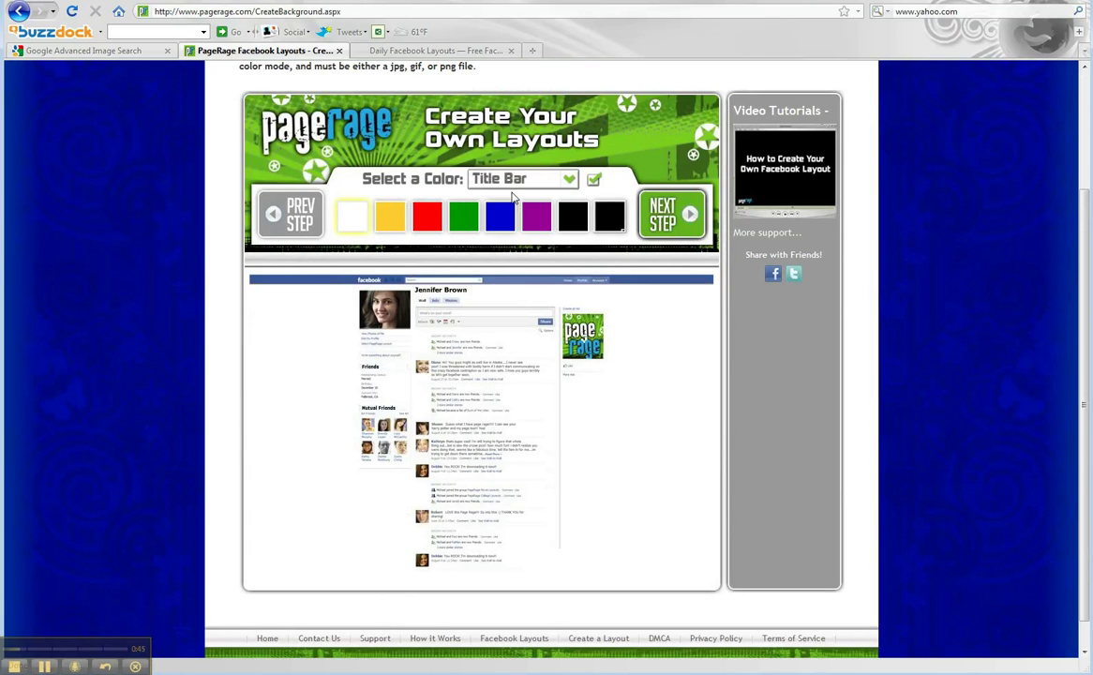
{"action": "left_click", "coordinate": [604, 216]}
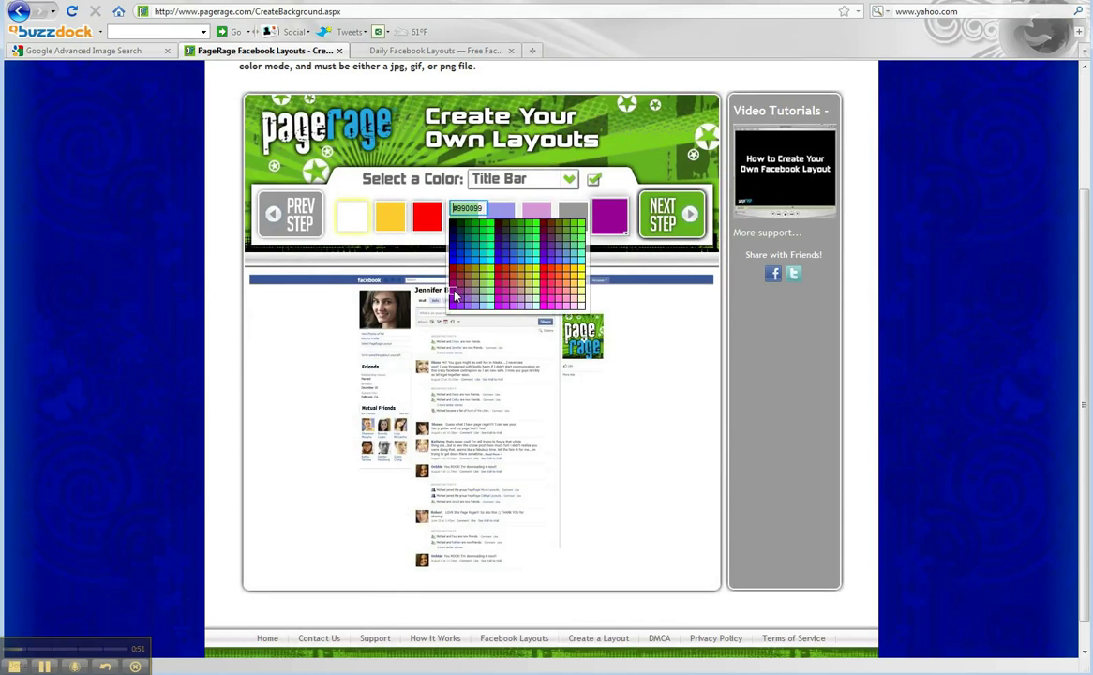
{"action": "left_click", "coordinate": [453, 294]}
{"action": "left_click", "coordinate": [603, 215]}
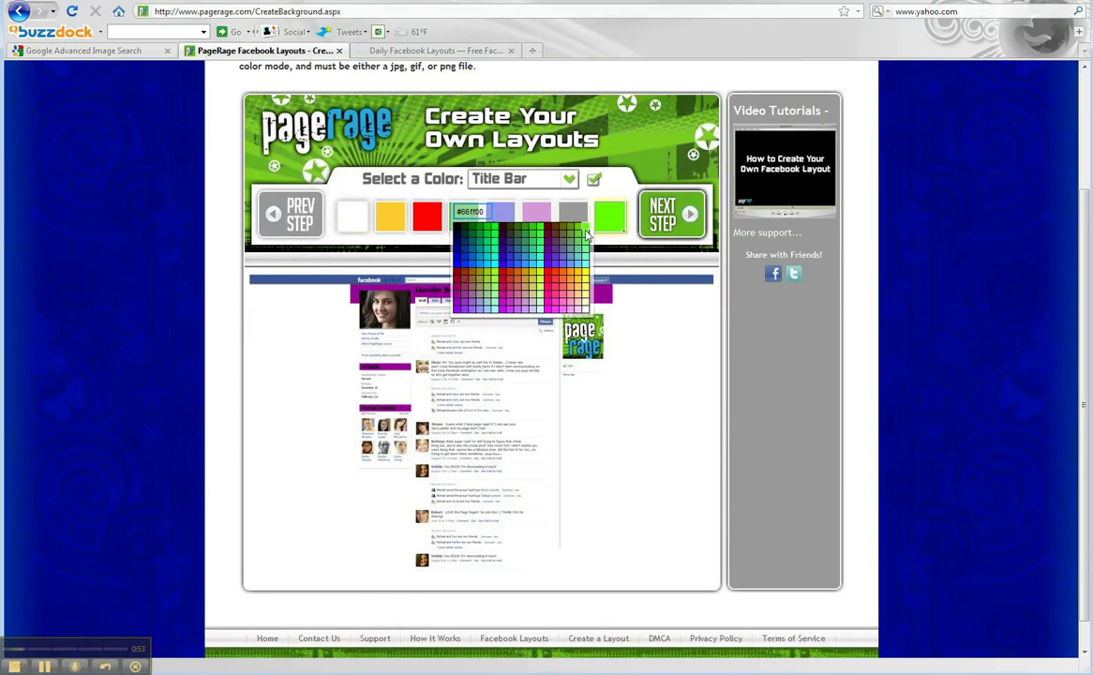
{"action": "left_click", "coordinate": [505, 261]}
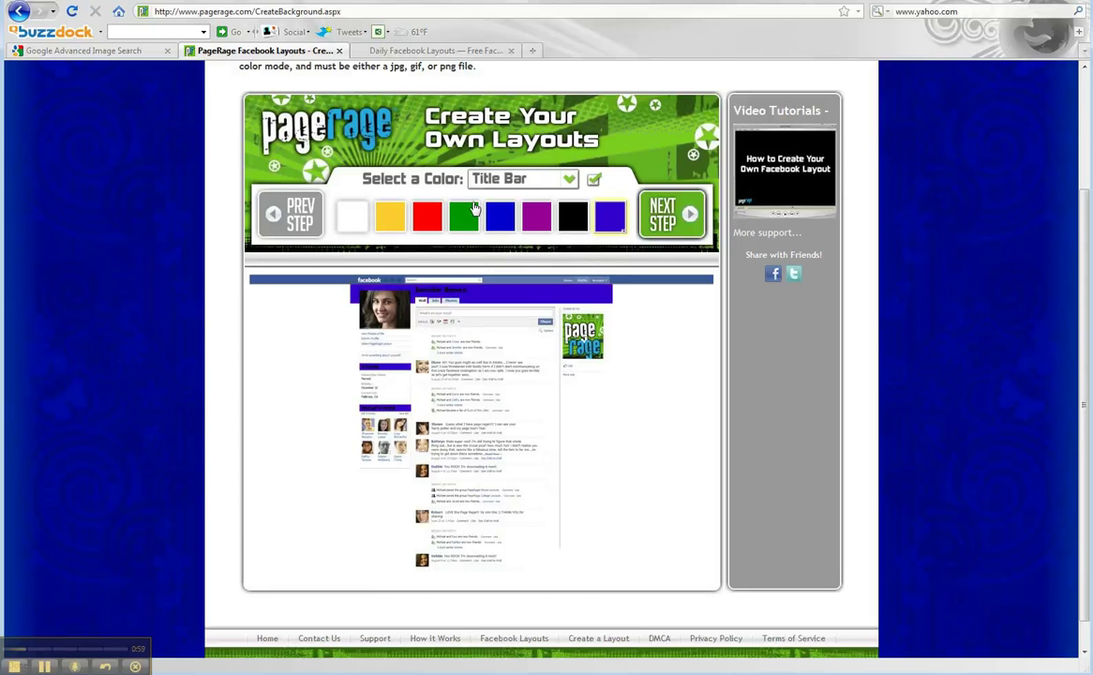
Set both the Left Curtain and the Right Curtain colours to black.
{"action": "left_click", "coordinate": [478, 176]}
{"action": "left_click", "coordinate": [516, 215]}
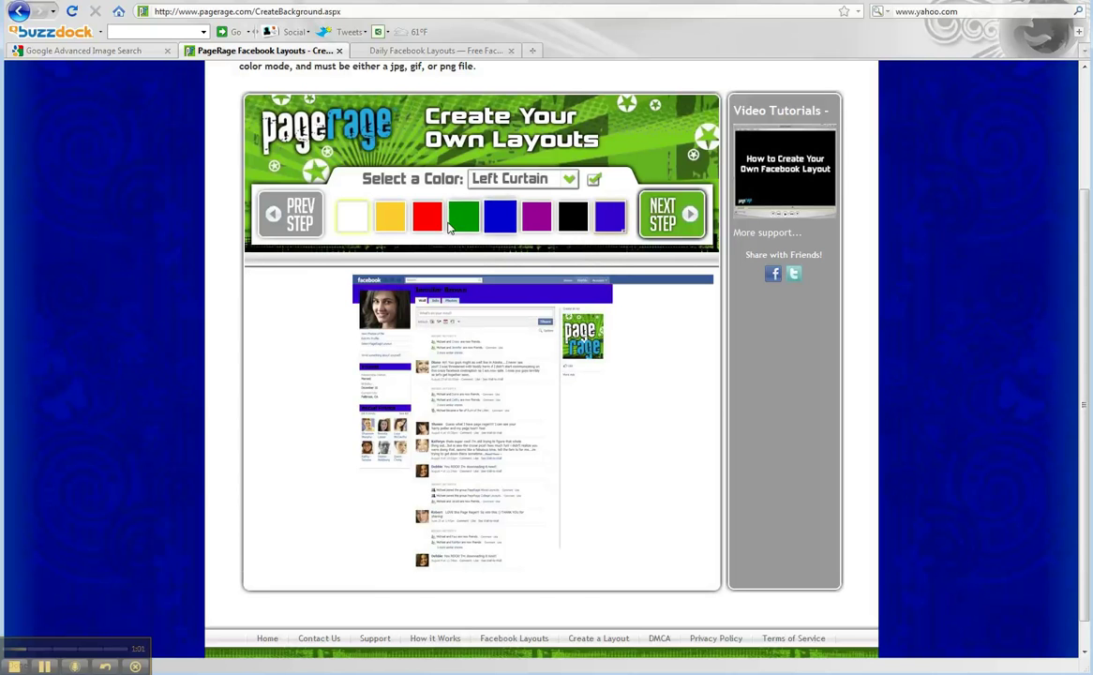
{"action": "left_click", "coordinate": [573, 217]}
{"action": "left_click", "coordinate": [530, 178]}
{"action": "left_click", "coordinate": [514, 232]}
{"action": "left_click", "coordinate": [573, 216]}
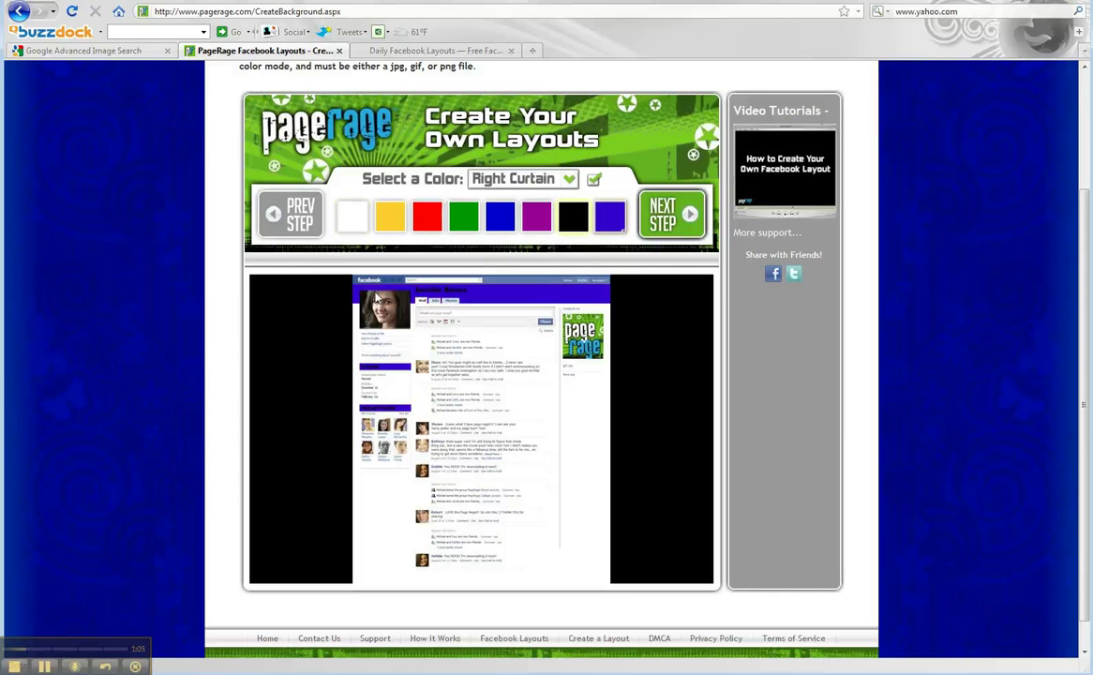
Continue to the image upload stage and load titleBar.jpg from the Kick-Ass folder as the Title Bar image.
{"action": "left_click", "coordinate": [649, 203]}
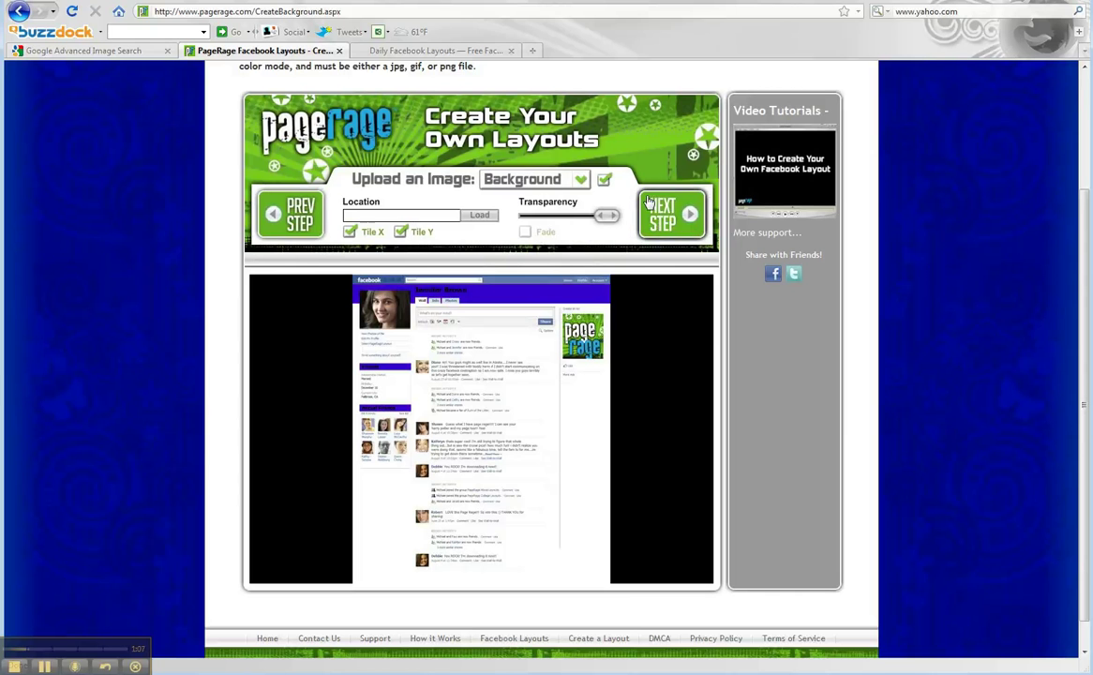
{"action": "left_click", "coordinate": [581, 183]}
{"action": "left_click", "coordinate": [515, 196]}
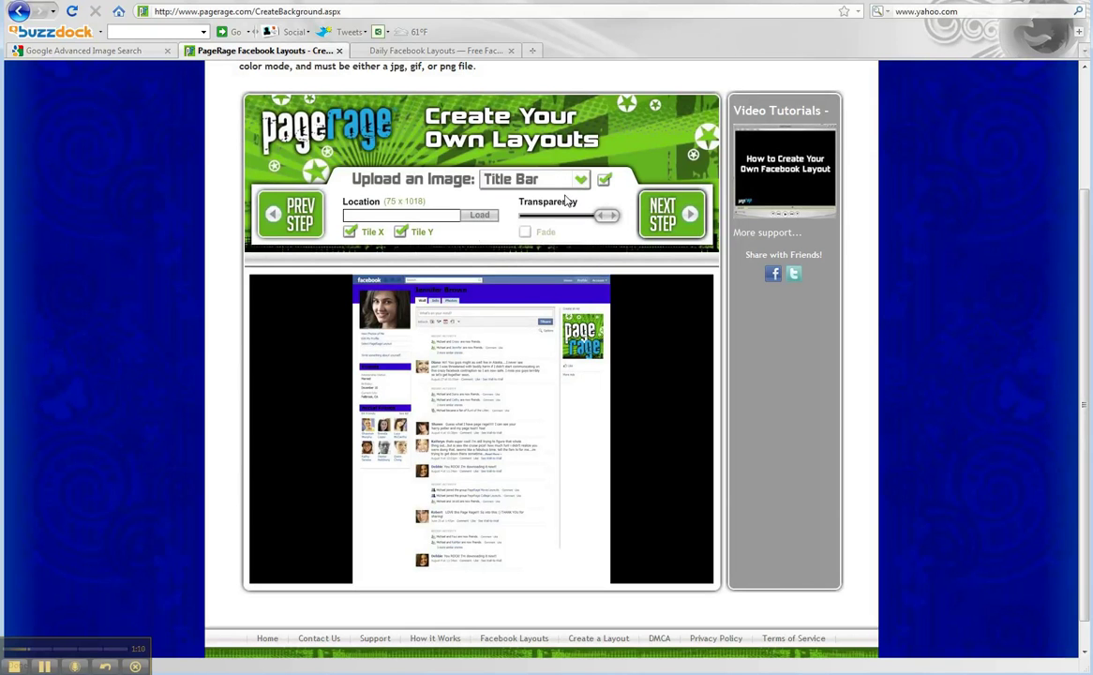
{"action": "left_click", "coordinate": [480, 217]}
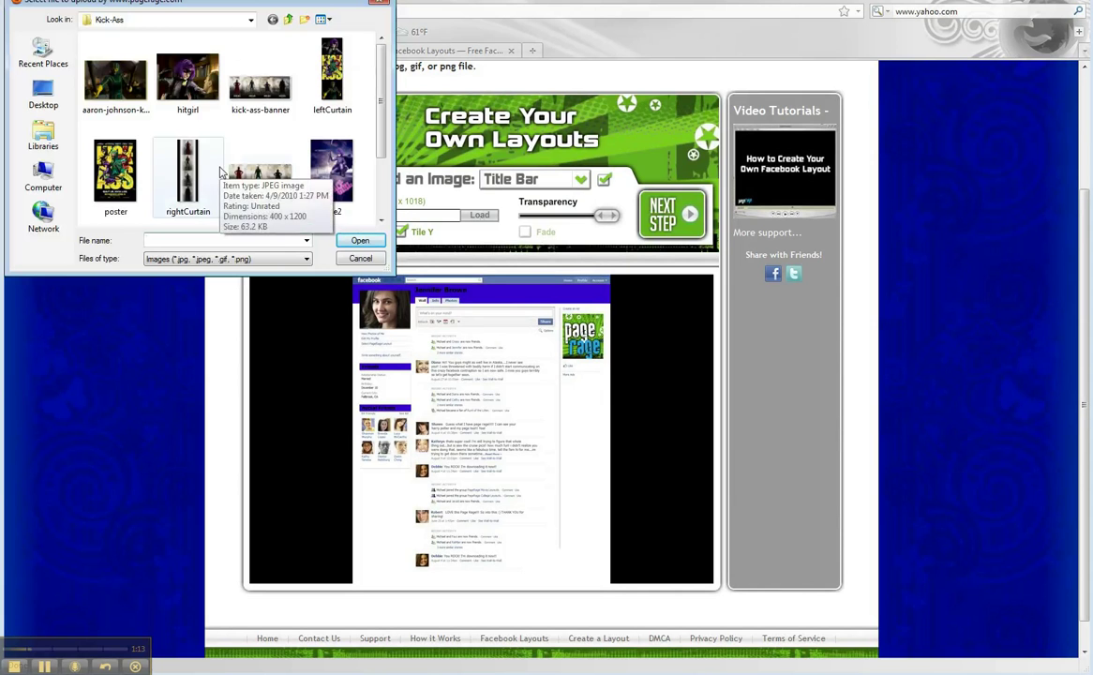
{"action": "scroll", "coordinate": [183, 211], "scroll_direction": "down", "scroll_amount": 2}
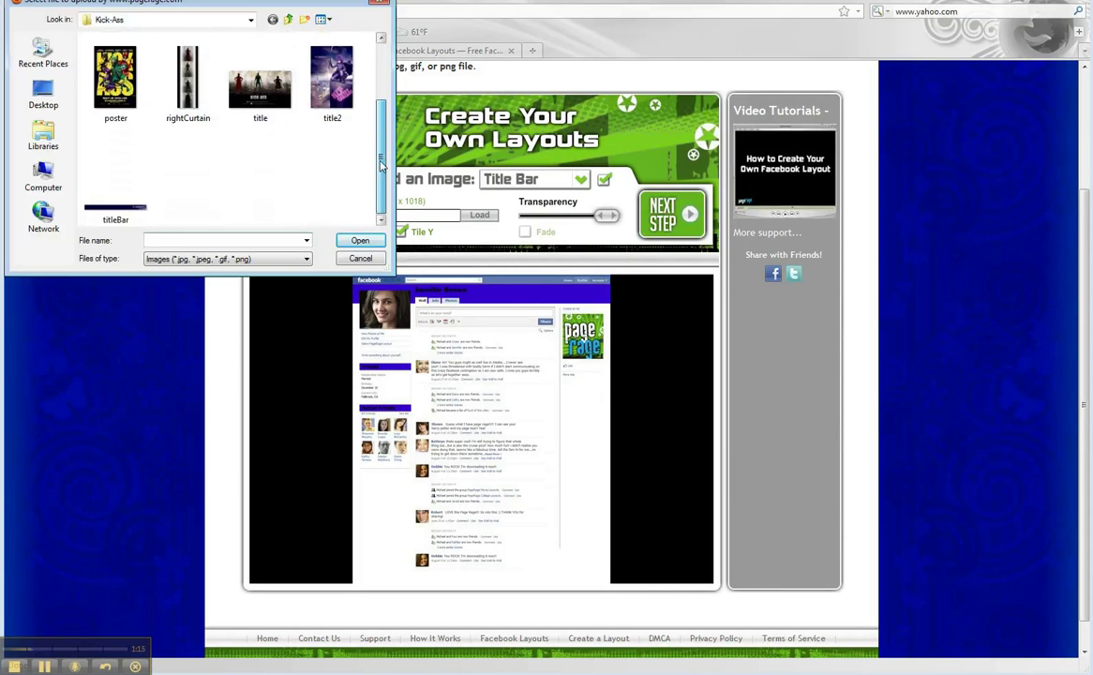
{"action": "left_click", "coordinate": [145, 208]}
{"action": "left_click", "coordinate": [360, 240]}
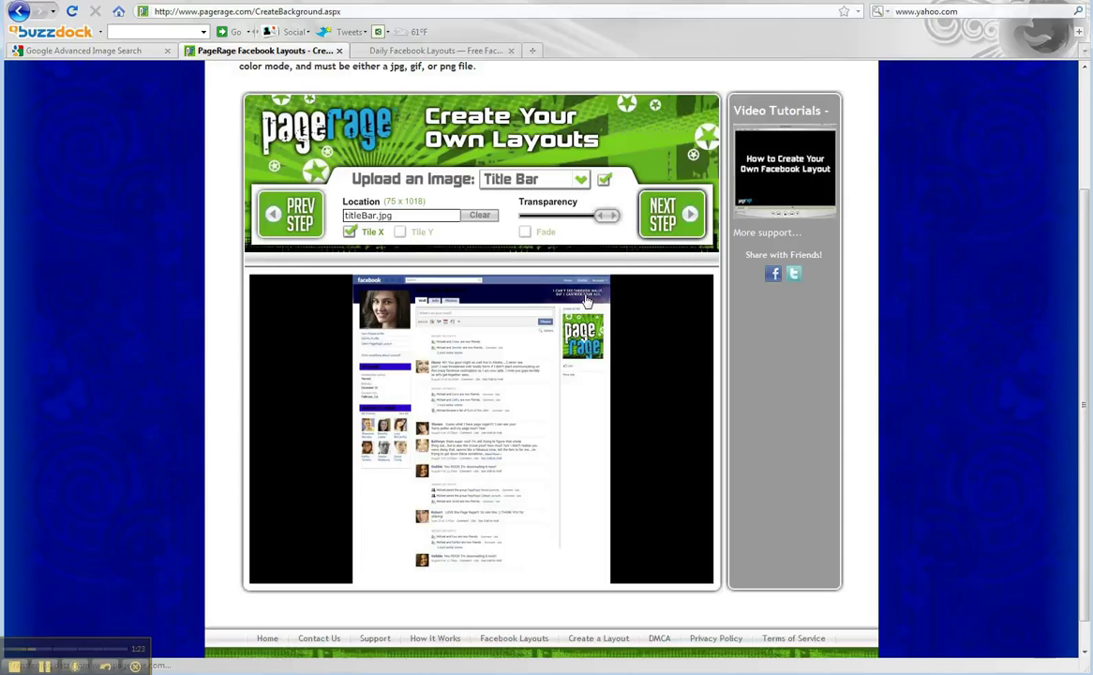
Load leftCurtain.jpg as the Left Curtain image.
{"action": "left_click", "coordinate": [529, 179]}
{"action": "left_click", "coordinate": [531, 216]}
{"action": "left_click", "coordinate": [479, 215]}
{"action": "left_click", "coordinate": [332, 75]}
{"action": "left_click", "coordinate": [359, 241]}
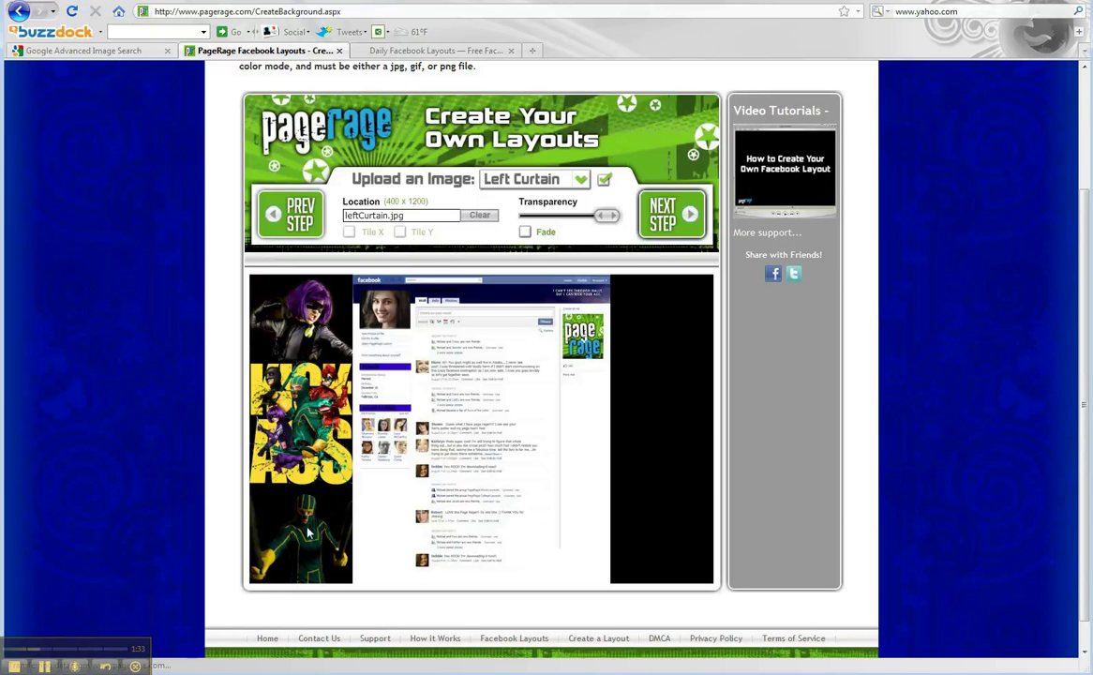
Load title2.jpg as the Right Curtain image.
{"action": "left_click", "coordinate": [579, 179]}
{"action": "left_click", "coordinate": [563, 230]}
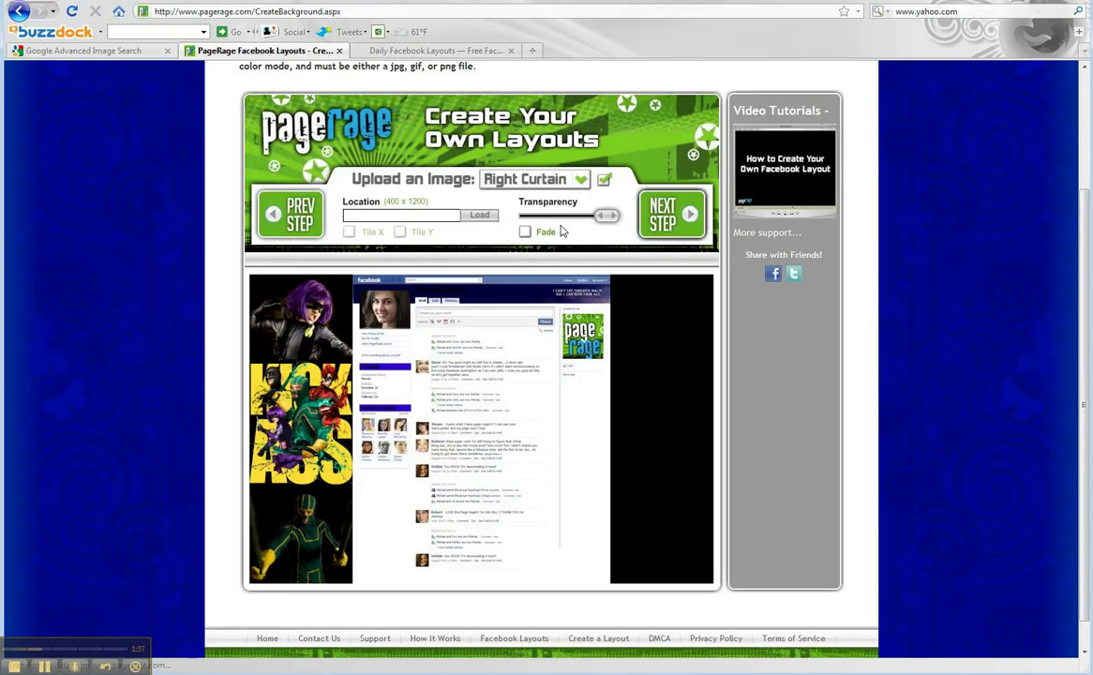
{"action": "left_click", "coordinate": [473, 215]}
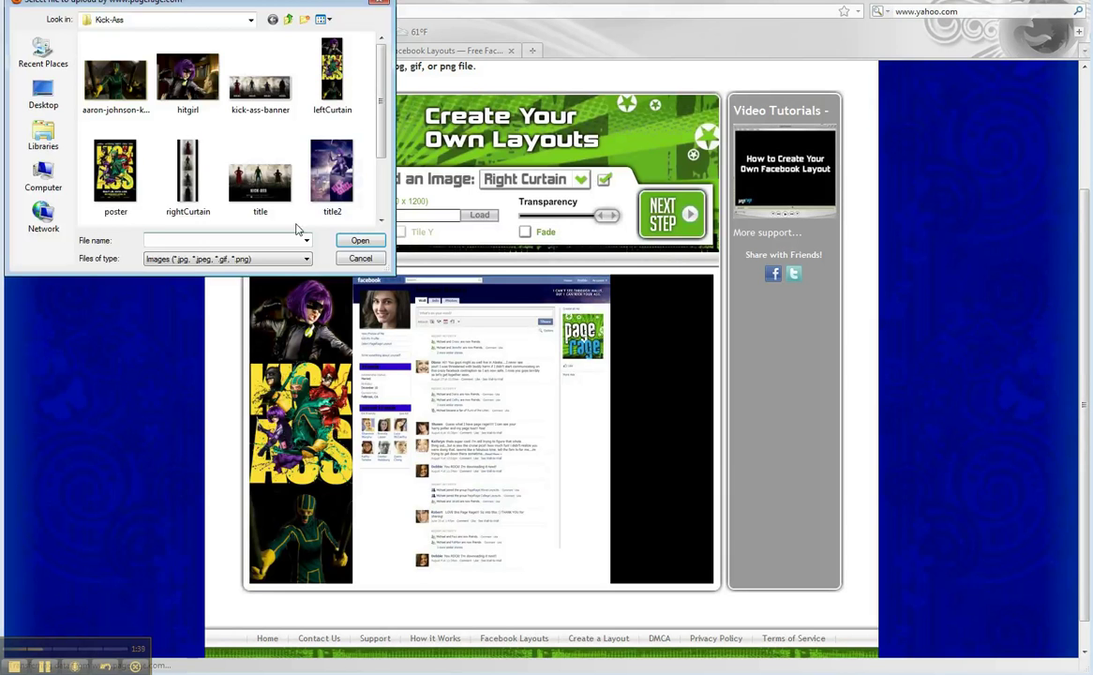
{"action": "left_click", "coordinate": [332, 170]}
{"action": "left_click", "coordinate": [360, 241]}
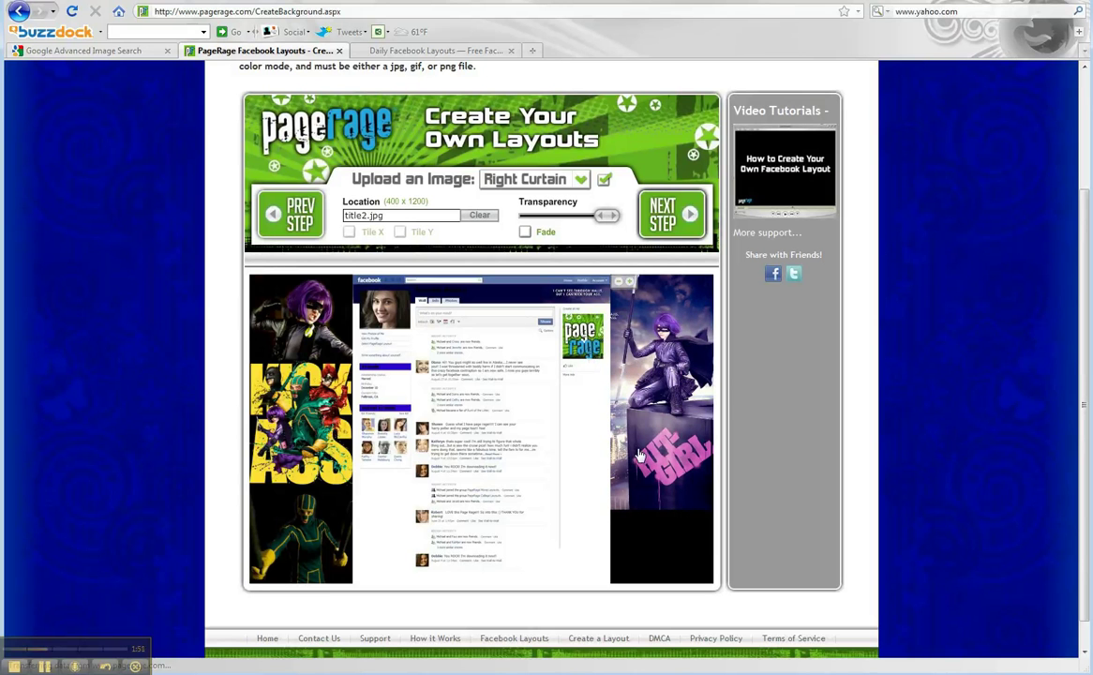
Clear the Right Curtain image and replace it with rightCurtain.jpg.
{"action": "left_click", "coordinate": [631, 283]}
{"action": "left_click", "coordinate": [630, 283]}
{"action": "left_click", "coordinate": [481, 216]}
{"action": "left_click", "coordinate": [484, 216]}
{"action": "left_click", "coordinate": [188, 173]}
{"action": "left_click", "coordinate": [360, 240]}
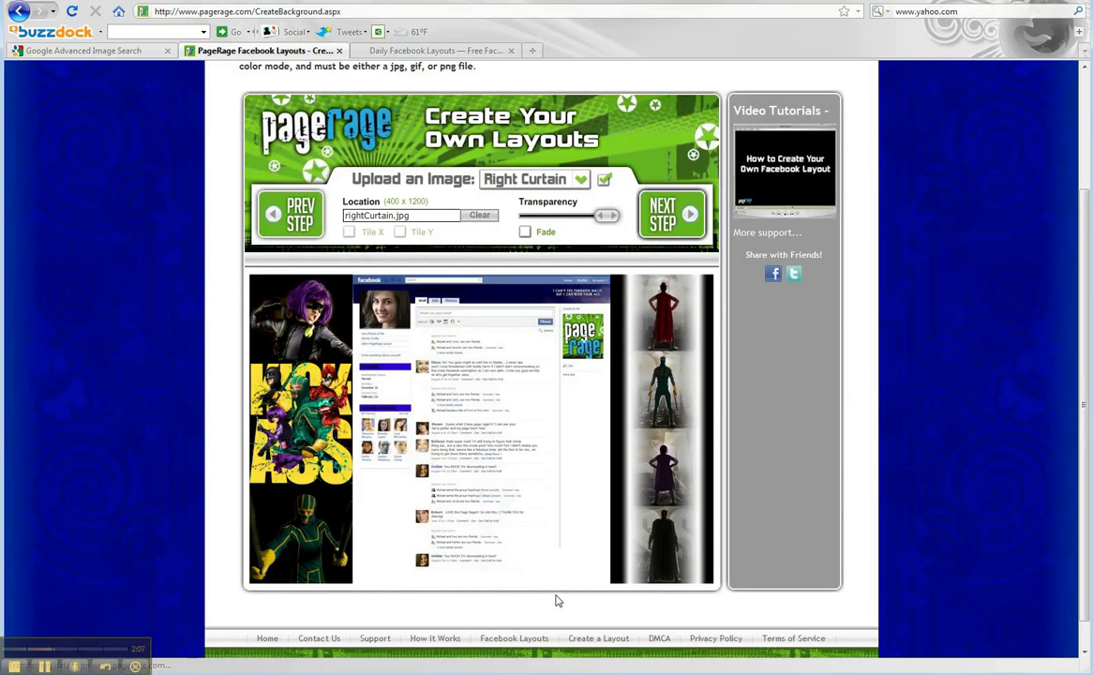
Set the layout's text color to white and continue to the Finishing Touches stage.
{"action": "left_click", "coordinate": [671, 214]}
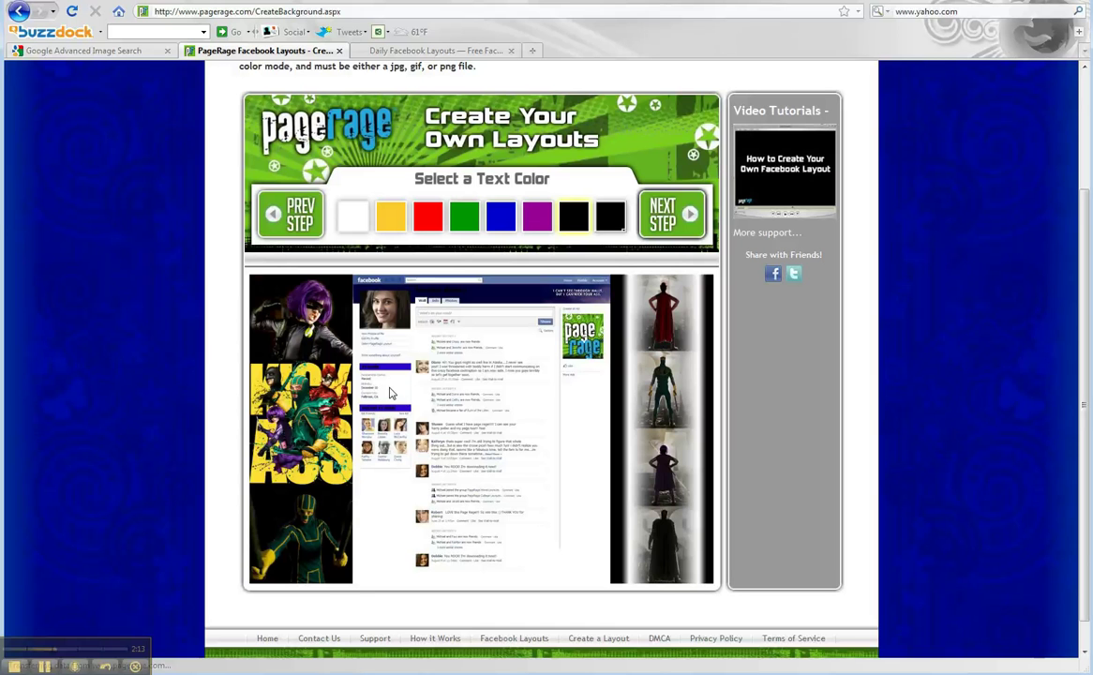
{"action": "left_click", "coordinate": [354, 221]}
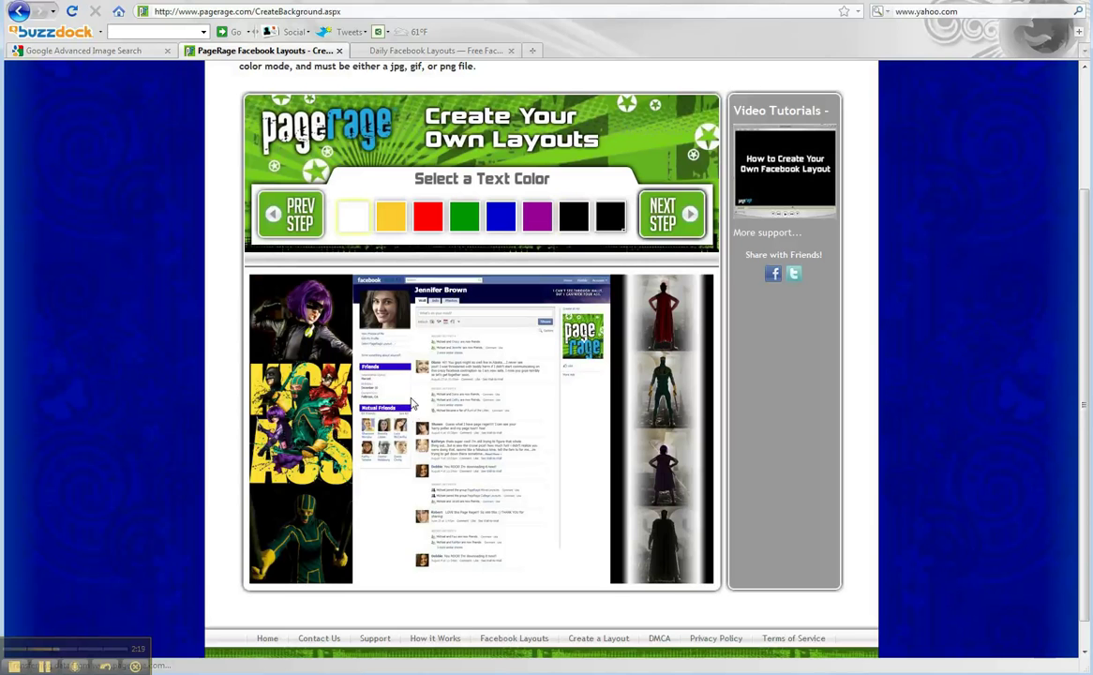
{"action": "left_click", "coordinate": [677, 218]}
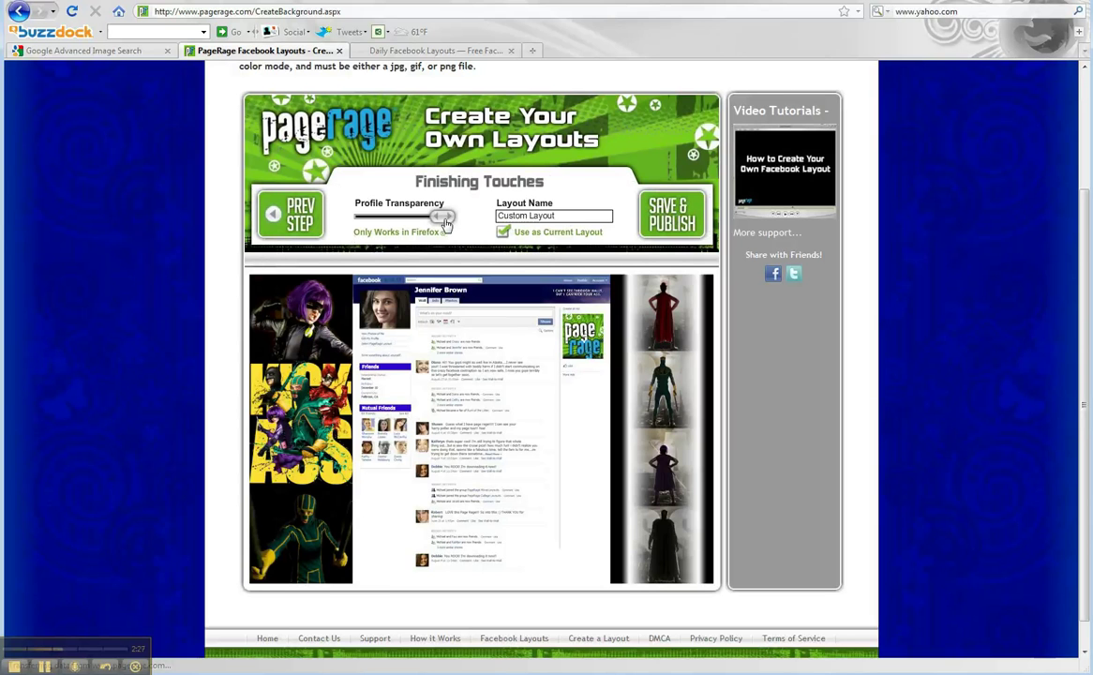
Try a more transparent profile, restore it to fully opaque, and name the layout "Kick Ass".
{"action": "left_click_drag", "start_coordinate": [441, 216], "coordinate": [401, 218]}
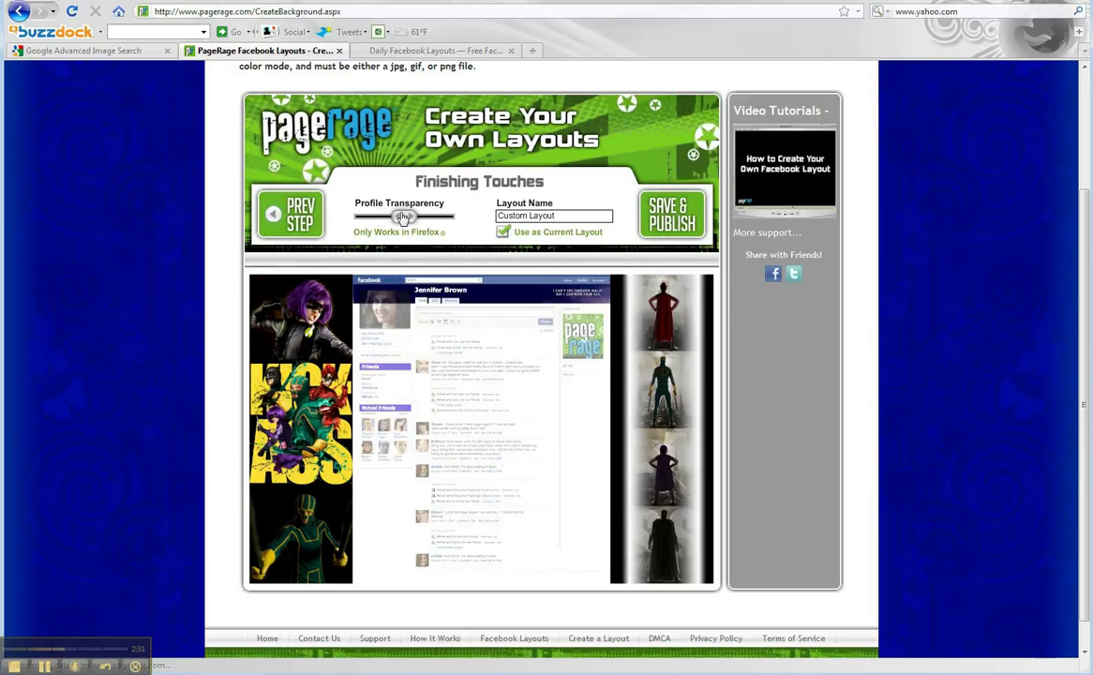
{"action": "left_click_drag", "start_coordinate": [401, 216], "coordinate": [443, 217]}
{"action": "left_click_drag", "start_coordinate": [594, 215], "coordinate": [436, 218]}
{"action": "type", "text": "Kick Ass"}
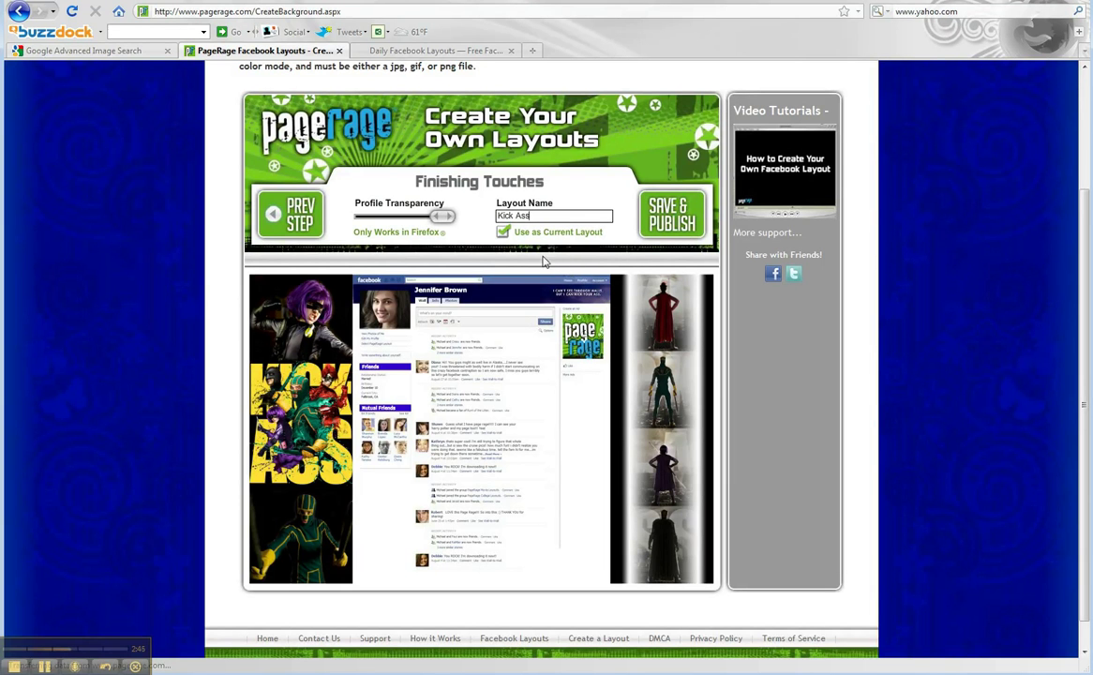
Switch to the Daily Facebook Layouts site and open the "Kick-Ass the Movie" post from the newest layouts.
{"action": "left_click", "coordinate": [428, 52]}
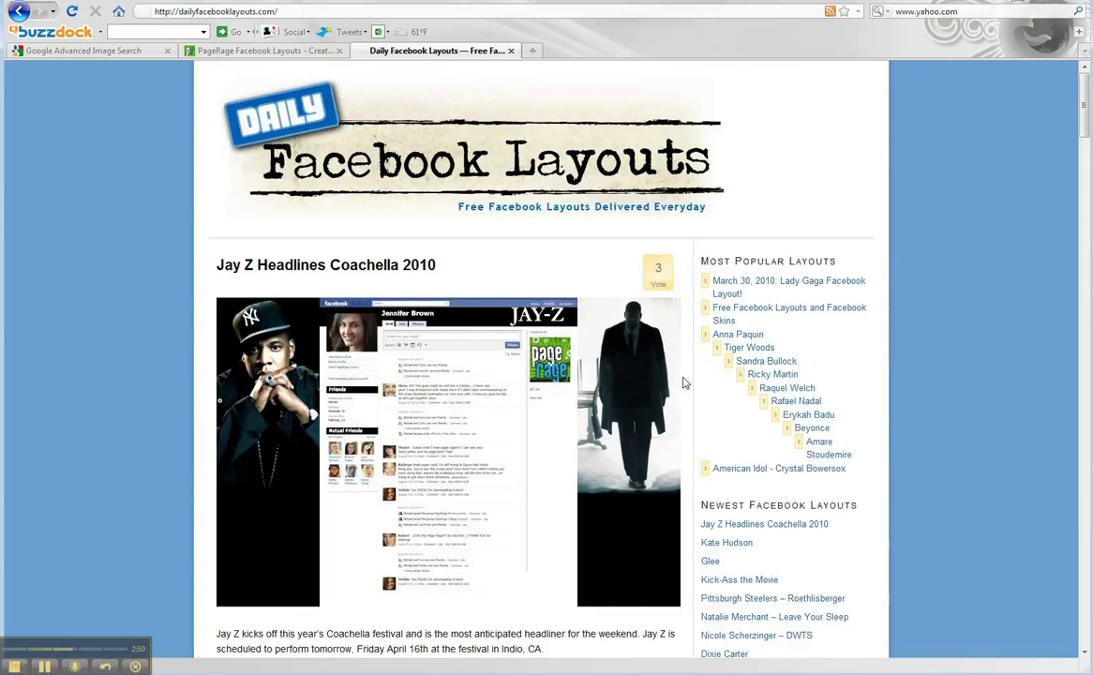
{"action": "scroll", "coordinate": [683, 382], "scroll_direction": "down", "scroll_amount": 3}
{"action": "left_click", "coordinate": [758, 515]}
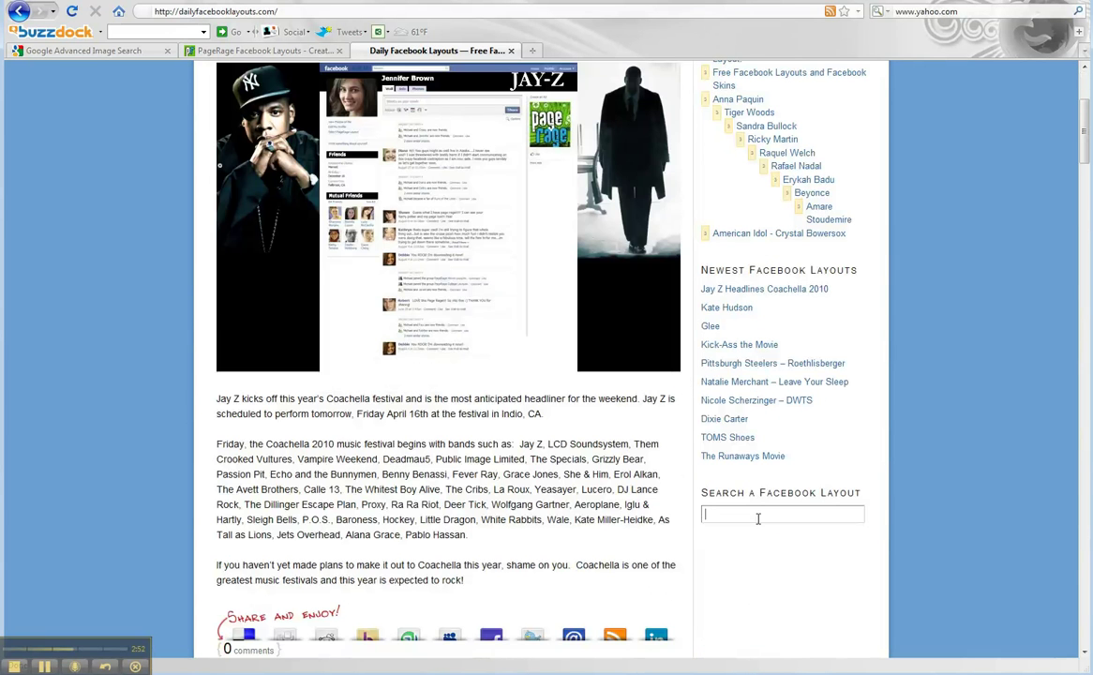
{"action": "left_click", "coordinate": [743, 346]}
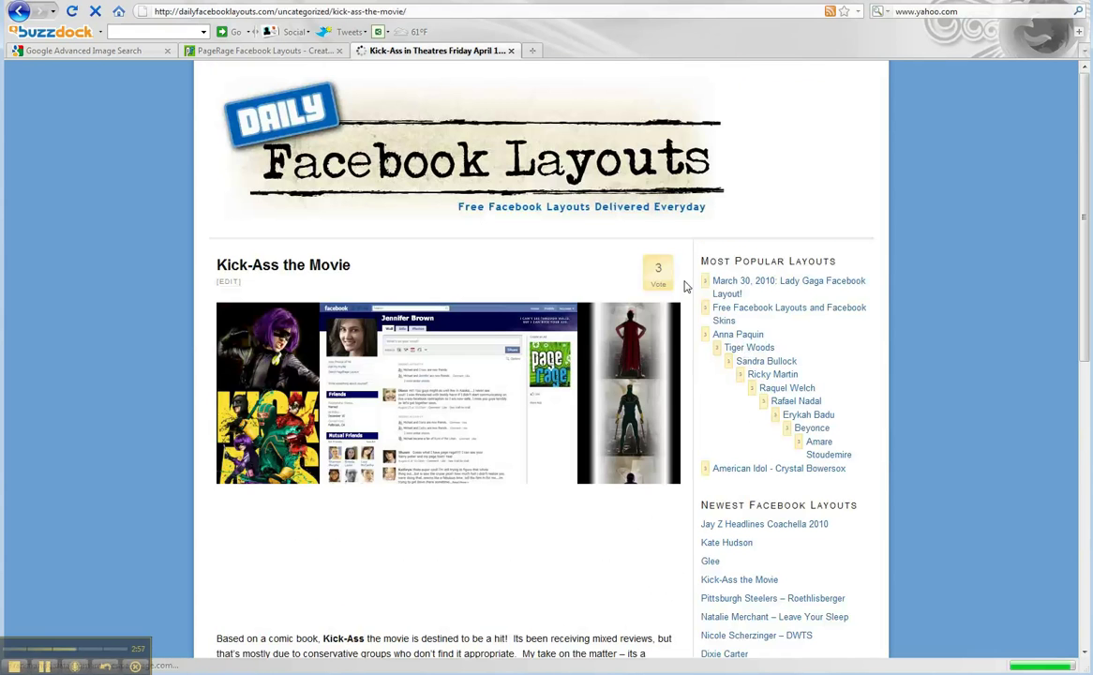
Review the layout preview and description in the Kick-Ass post, and return to the PageRage layout editor.
{"action": "scroll", "coordinate": [704, 228], "scroll_direction": "down", "scroll_amount": 2}
{"action": "scroll", "coordinate": [611, 462], "scroll_direction": "down", "scroll_amount": 2}
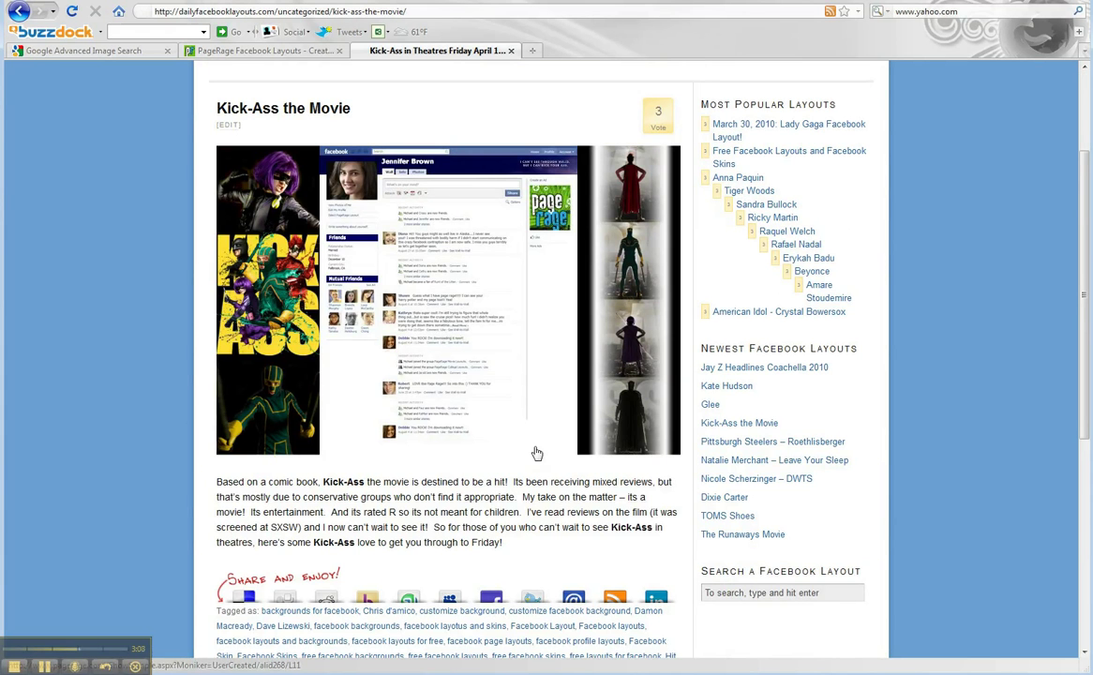
{"action": "scroll", "coordinate": [542, 442], "scroll_direction": "up", "scroll_amount": 1}
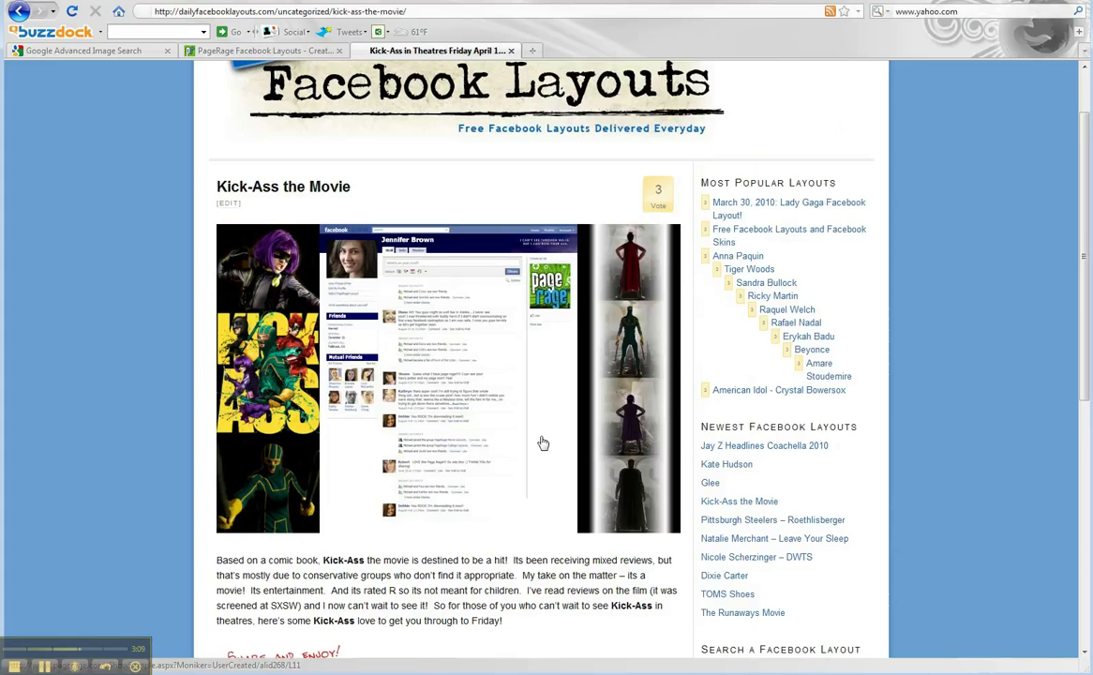
{"action": "scroll", "coordinate": [542, 442], "scroll_direction": "up", "scroll_amount": 1}
{"action": "left_click", "coordinate": [300, 52]}
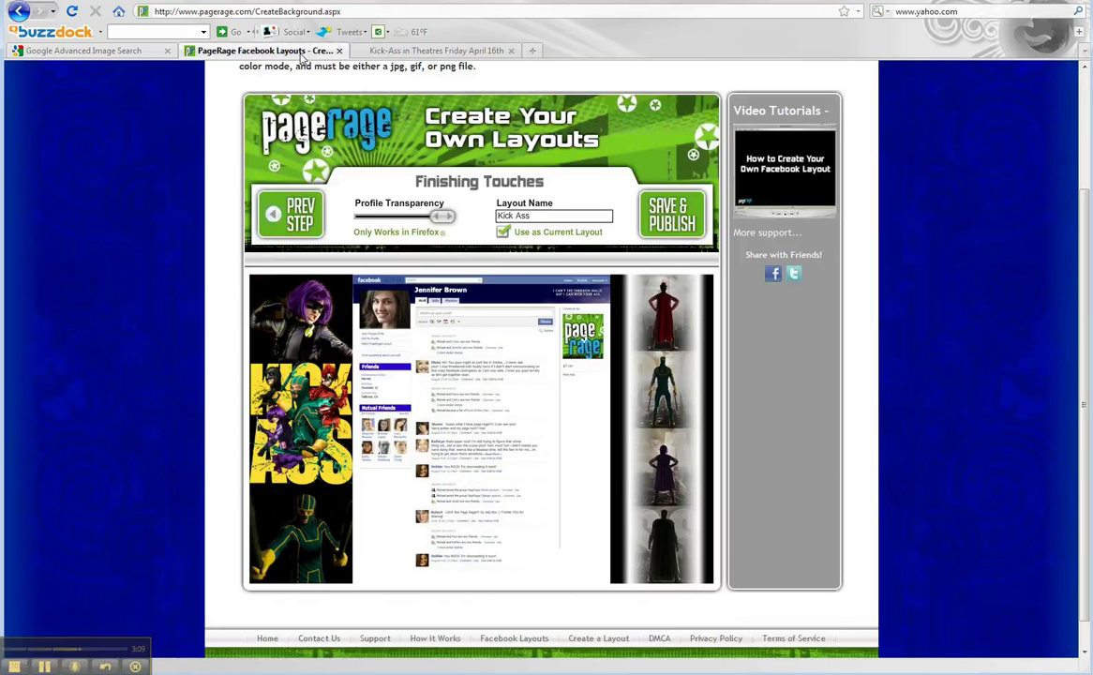